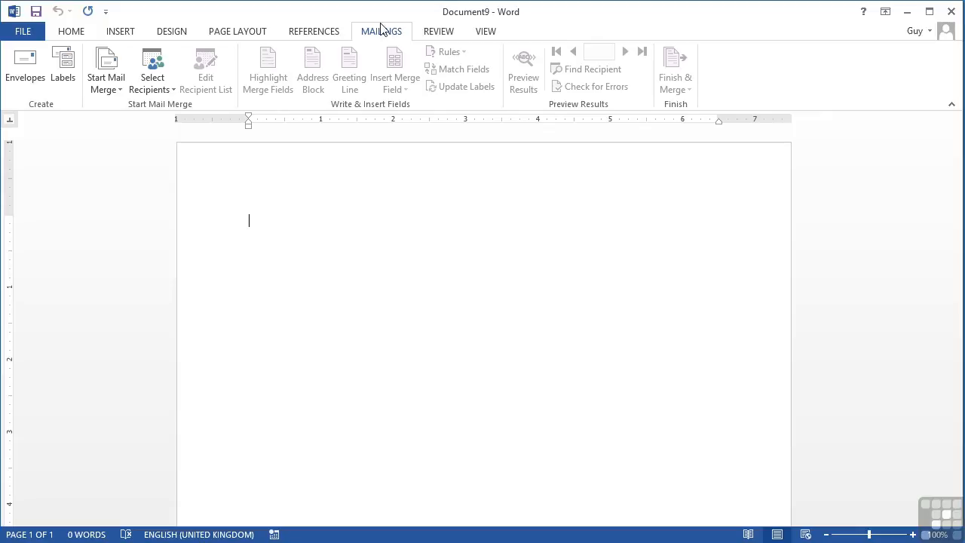
Step: Start a mail merge of the E-mail Messages type
click(106, 81)
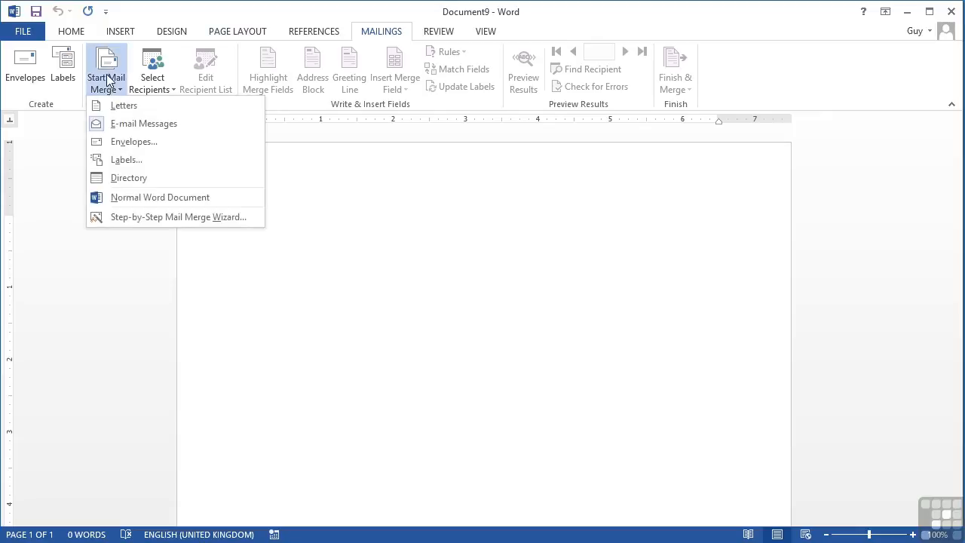
click(138, 125)
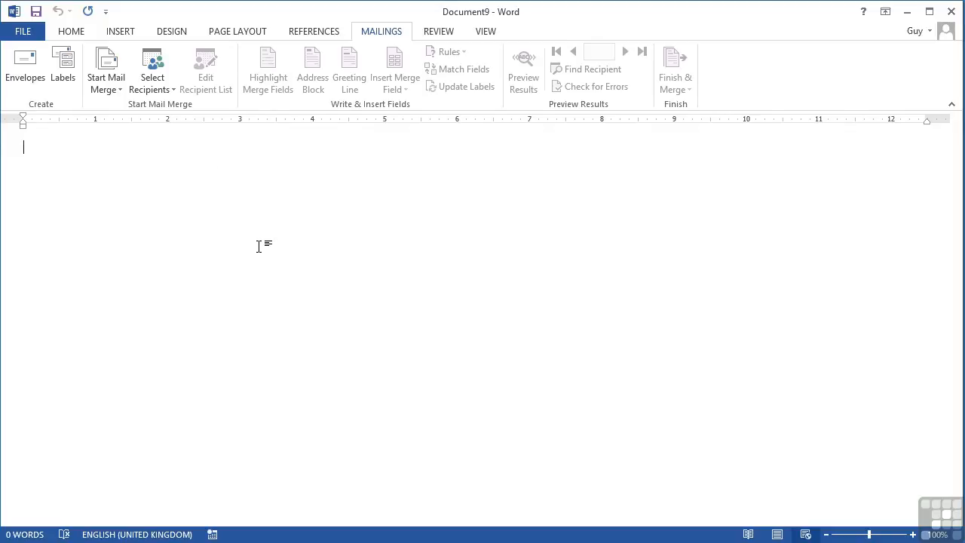
Step: Switch the document to Print Layout view and return to the mailing tools
click(485, 33)
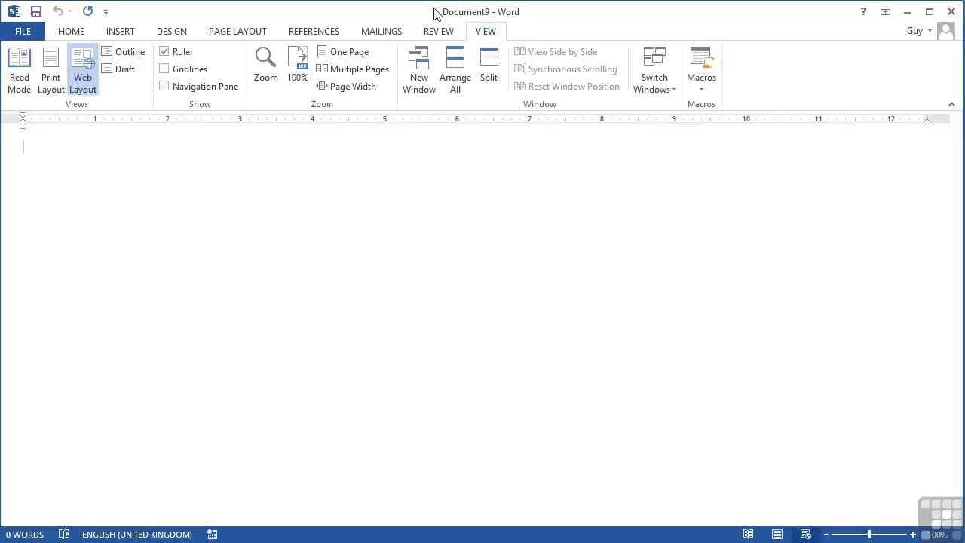
click(51, 80)
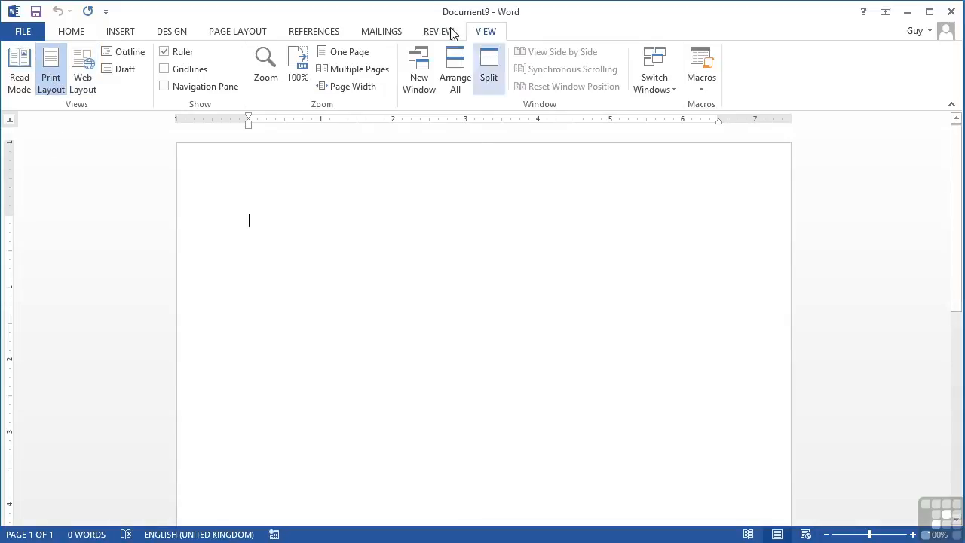
click(369, 30)
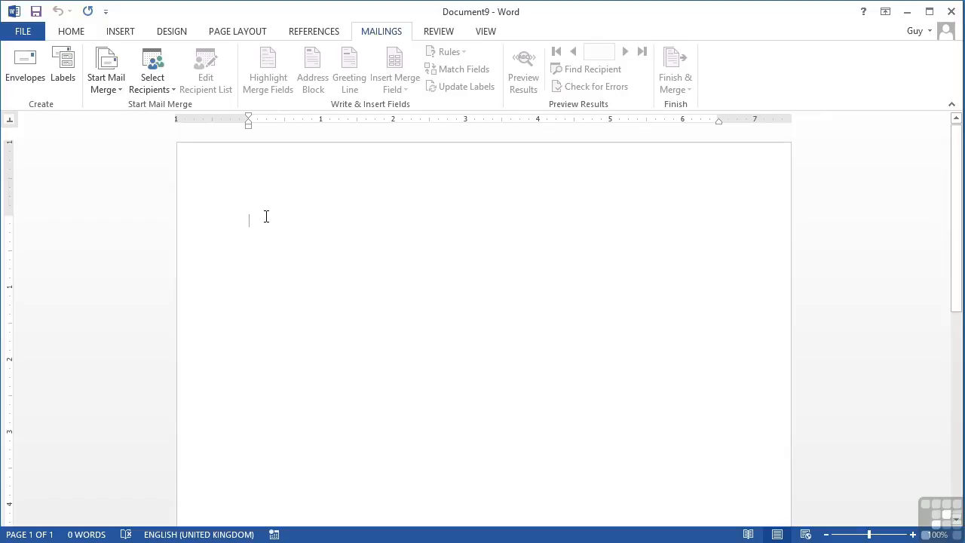
Step: Use the existing list employees.xlsx in Clients\Word2013\WorkingFiles\Chapter 11 as recipients, choosing the tblemployees table
click(168, 91)
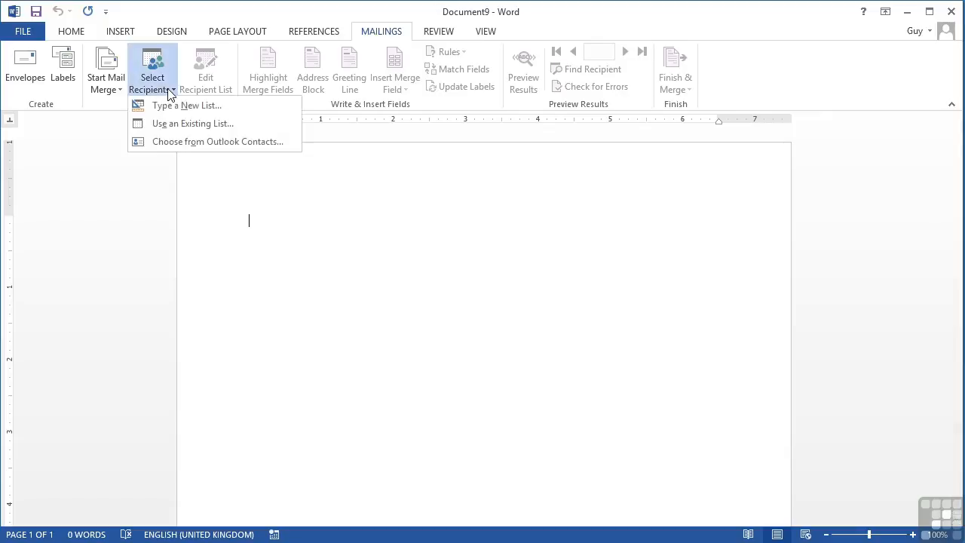
click(173, 124)
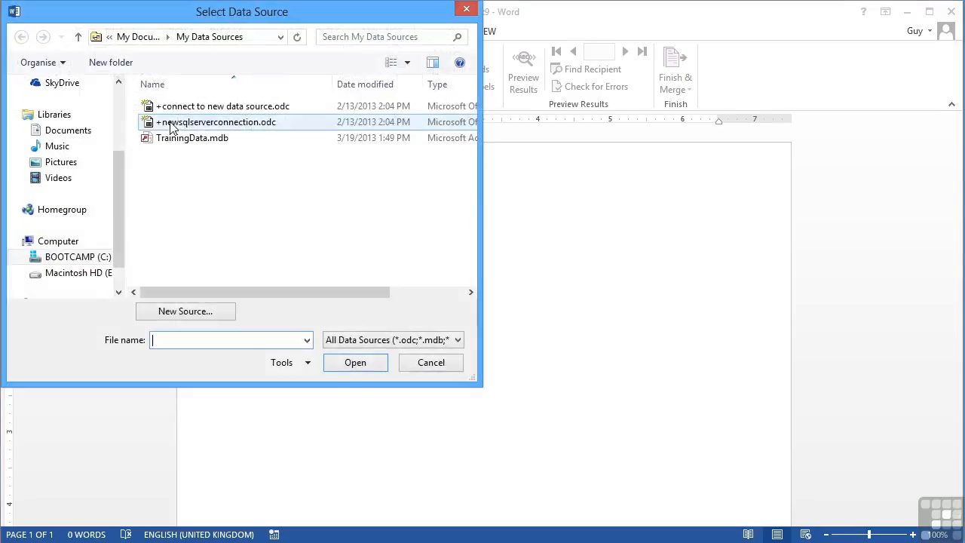
click(98, 257)
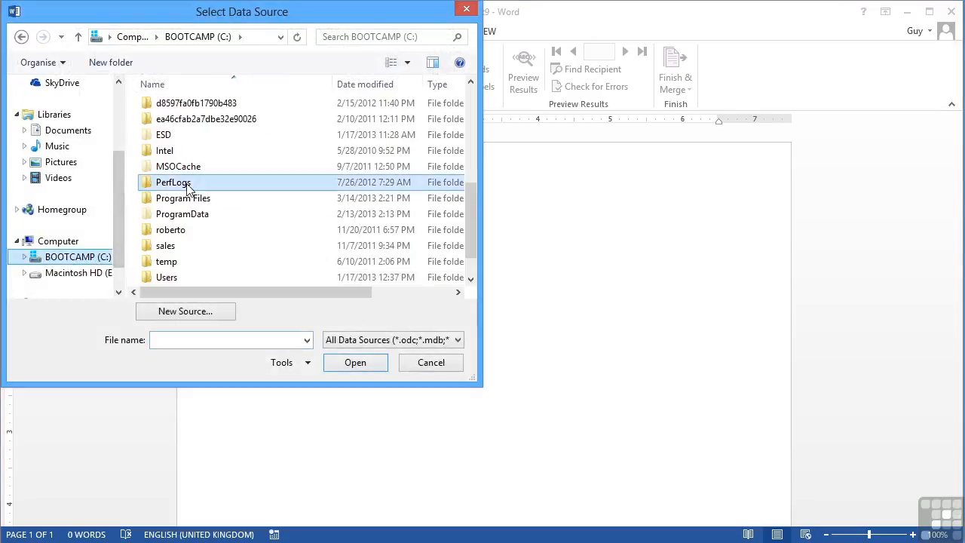
click(189, 186)
scroll(188, 189, up, 1)
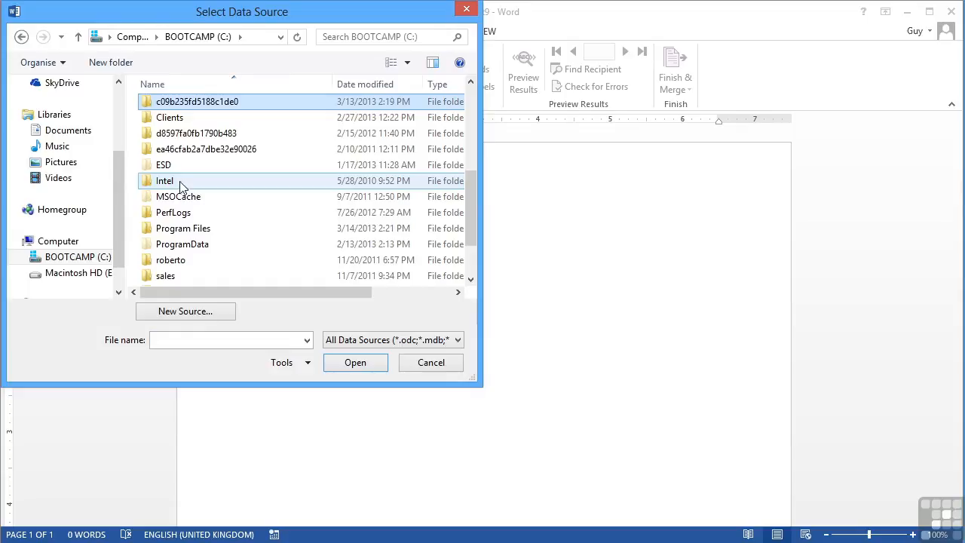
double_click(172, 118)
scroll(174, 124, down, 8)
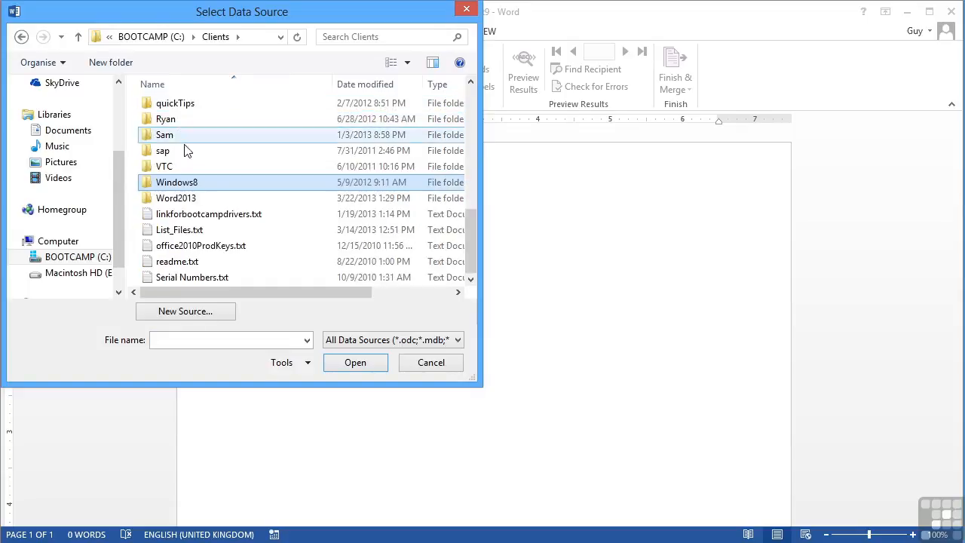
double_click(194, 199)
double_click(190, 172)
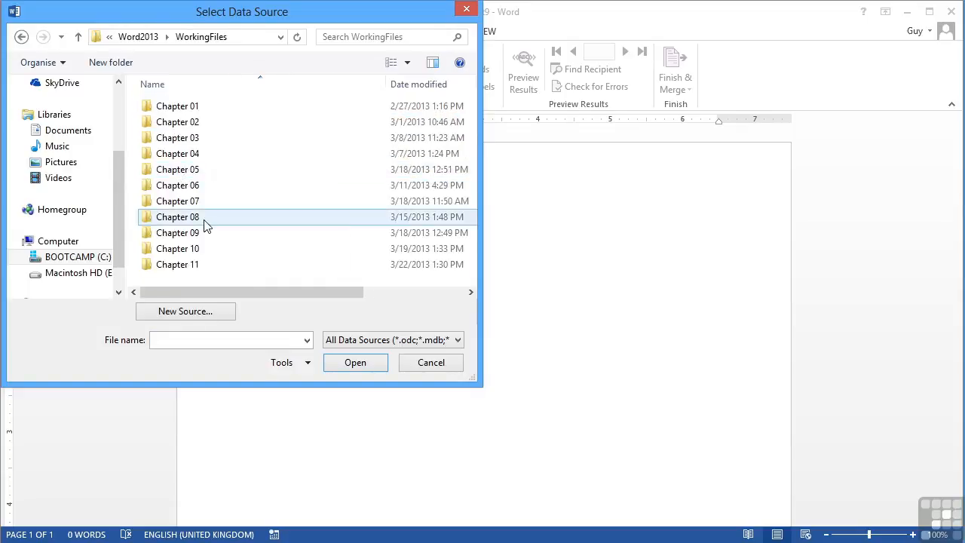
double_click(181, 264)
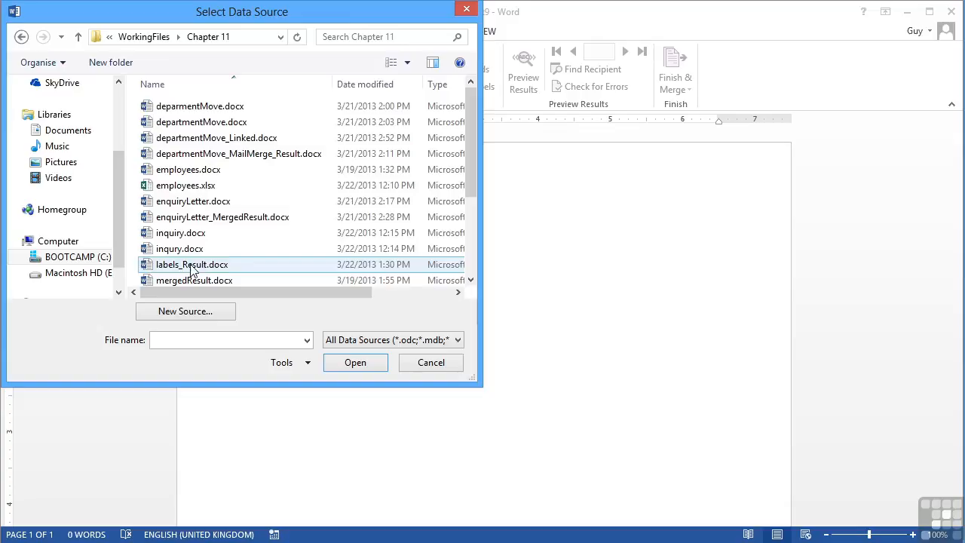
double_click(183, 188)
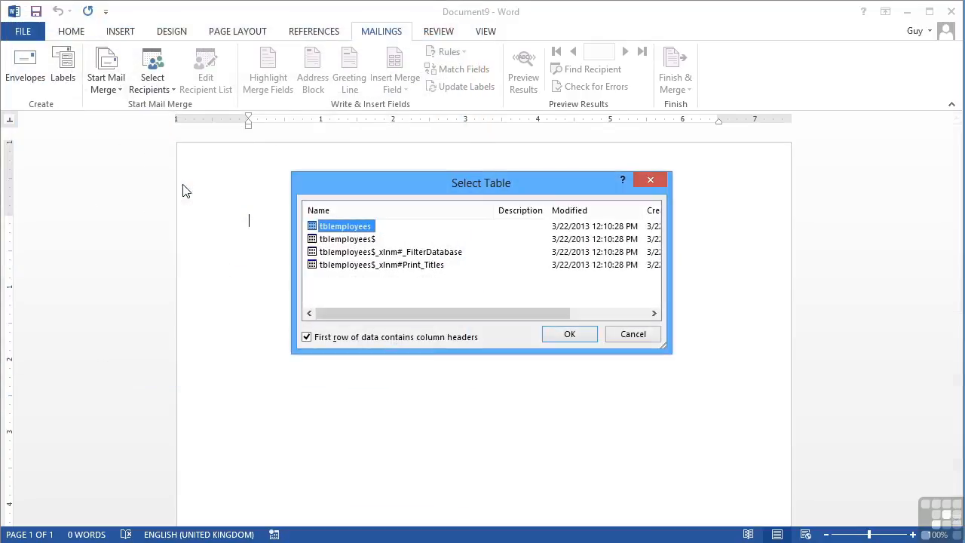
double_click(328, 227)
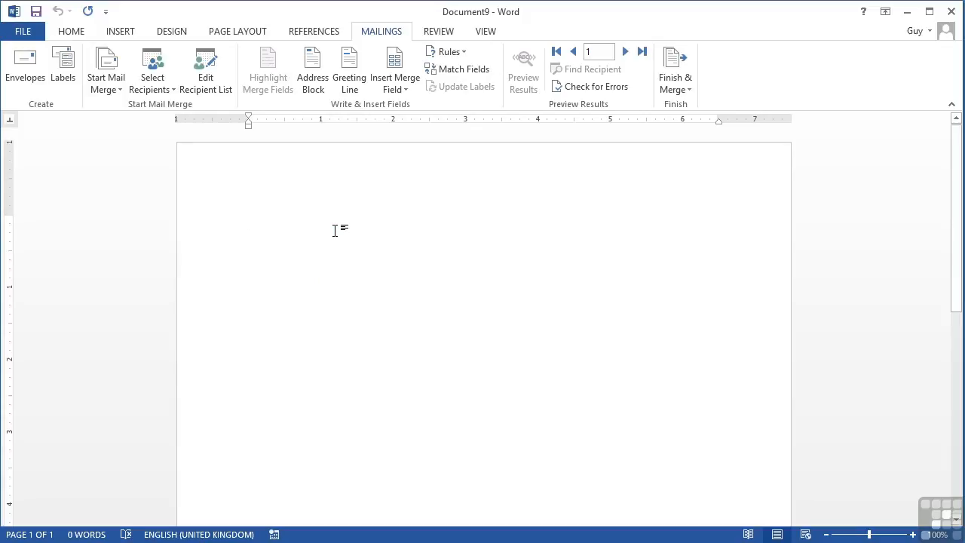
Step: Write the greeting 'Hi' followed by the First_Name merge field
text(Hi)
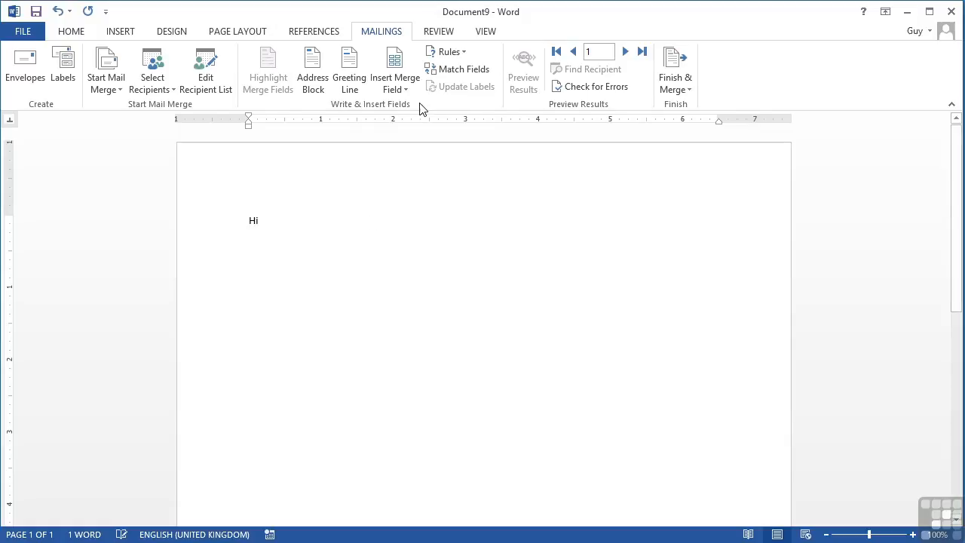
click(398, 86)
click(415, 141)
Step: Below the greeting, add 'Just thought you would like to know about this week's Special Offer. We have been able to give you a'
key(Return)
key(Return)
text(Just thoug)
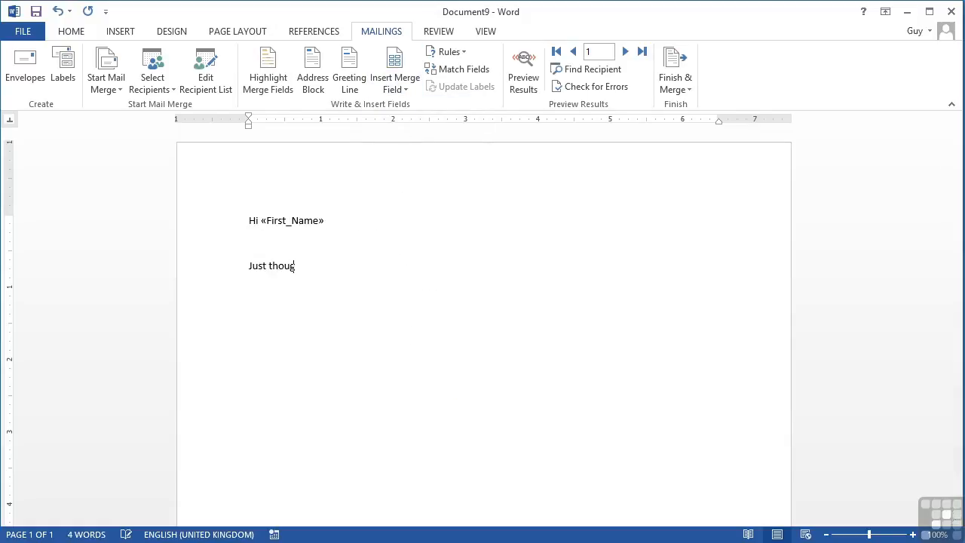
text(ht you would like to know about t)
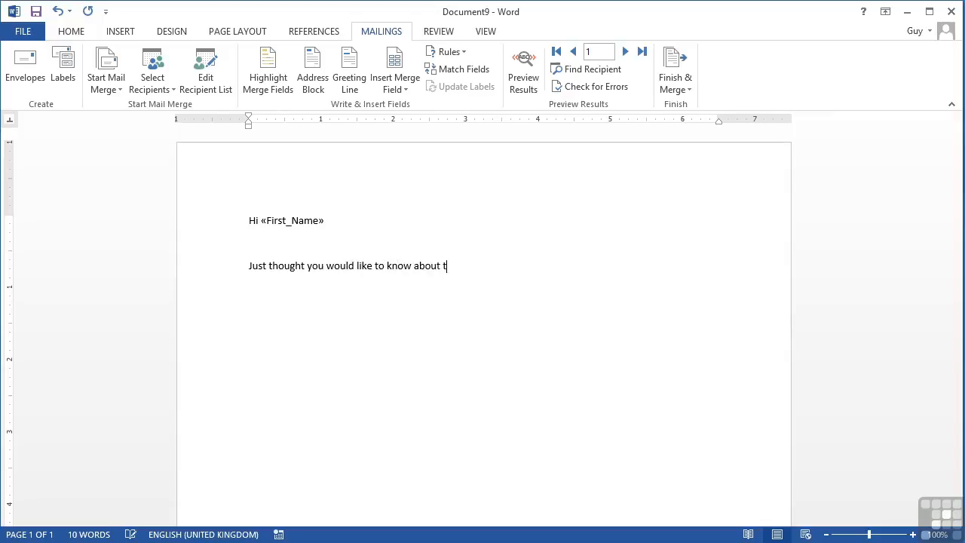
text(his week's Special Offer. We hav)
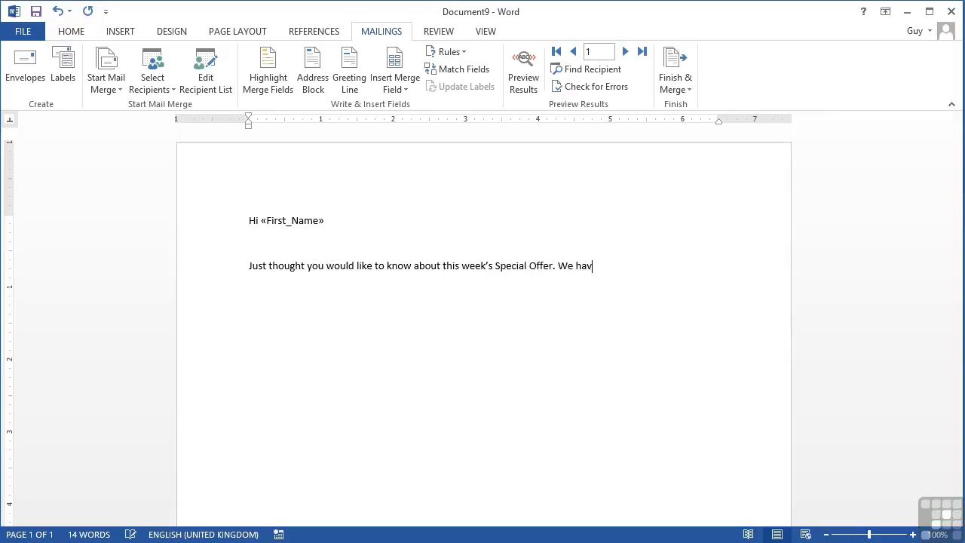
text(e been able to give you a )
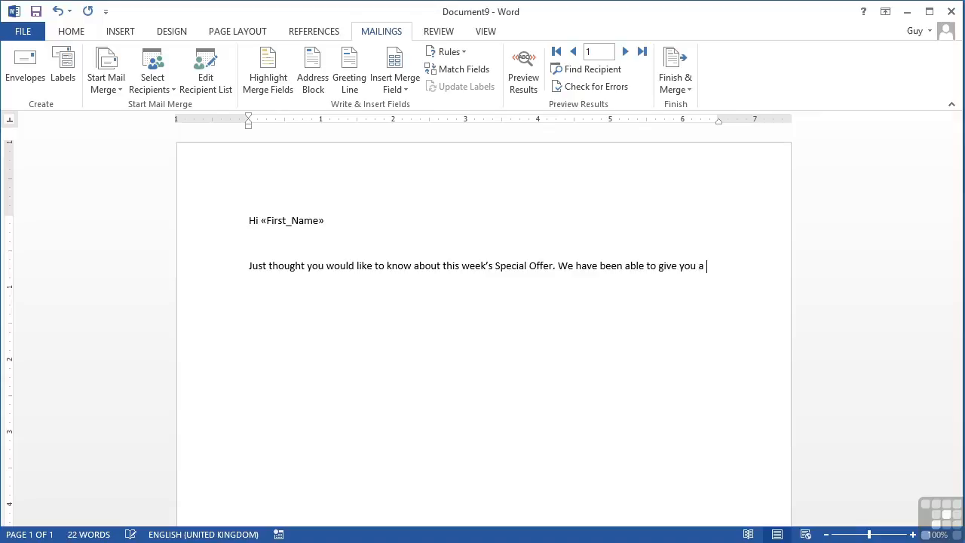
text($25)
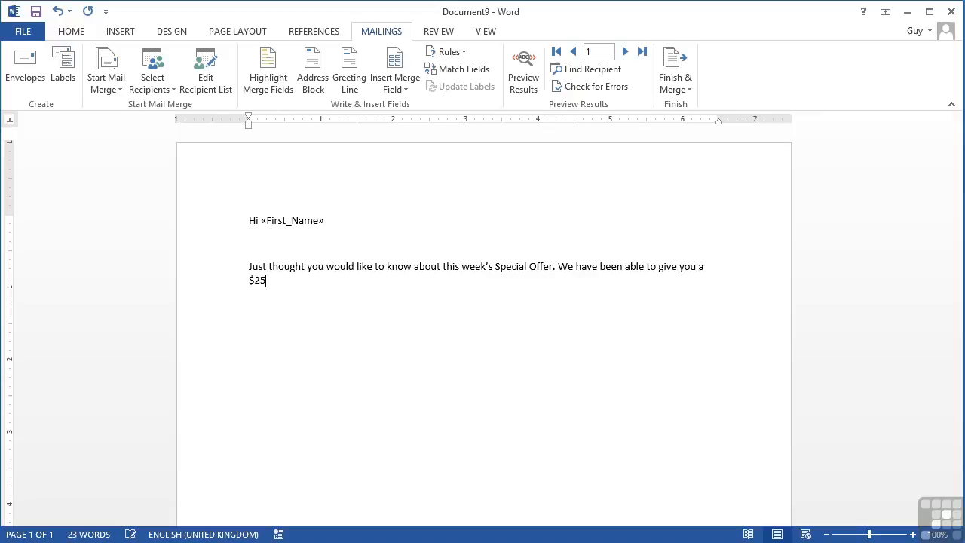
text(.00 discount because you be)
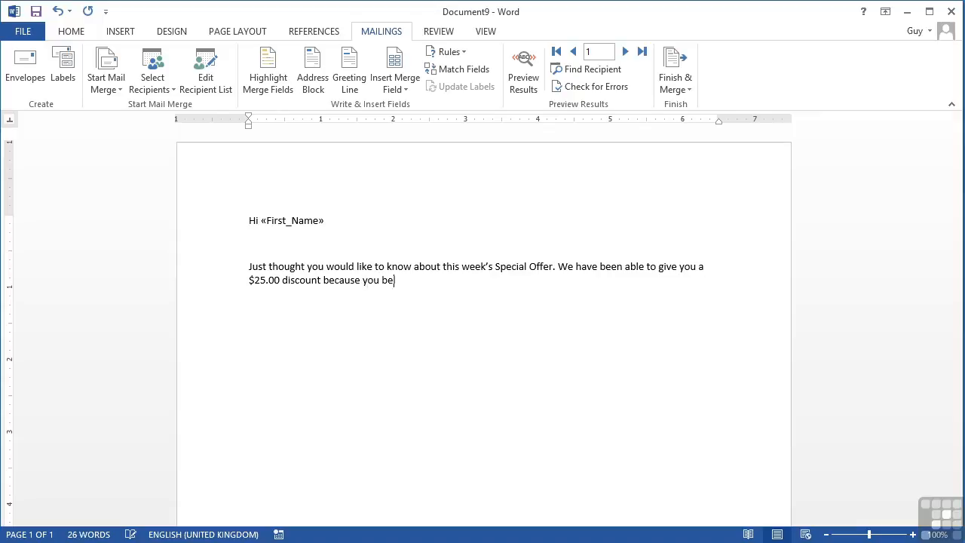
text(long to the)
Step: Insert the Department merge field and finish the sentence with 'department.'
click(401, 97)
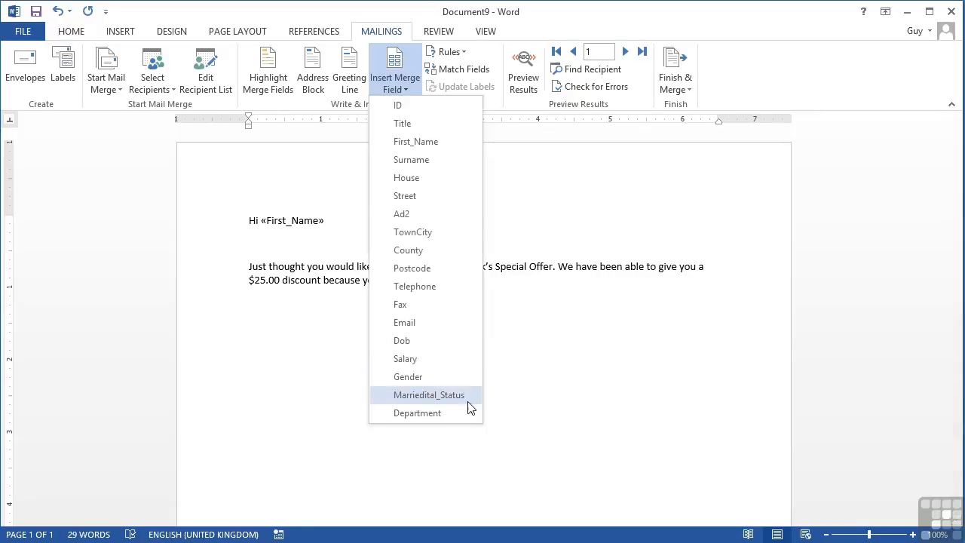
click(445, 412)
text(dep)
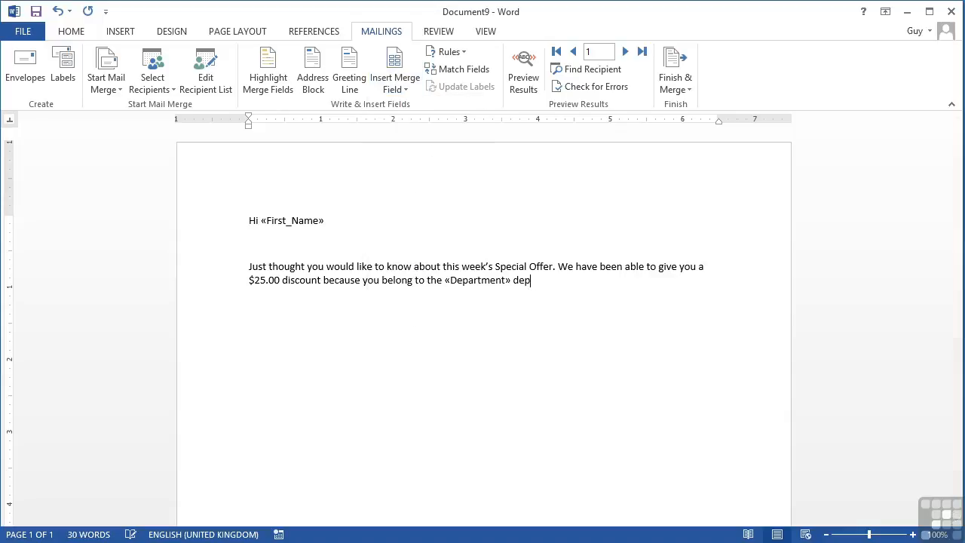
text(artment.)
Step: Start a new paragraph 'And because you live in' and insert the TownCity merge field
click(407, 90)
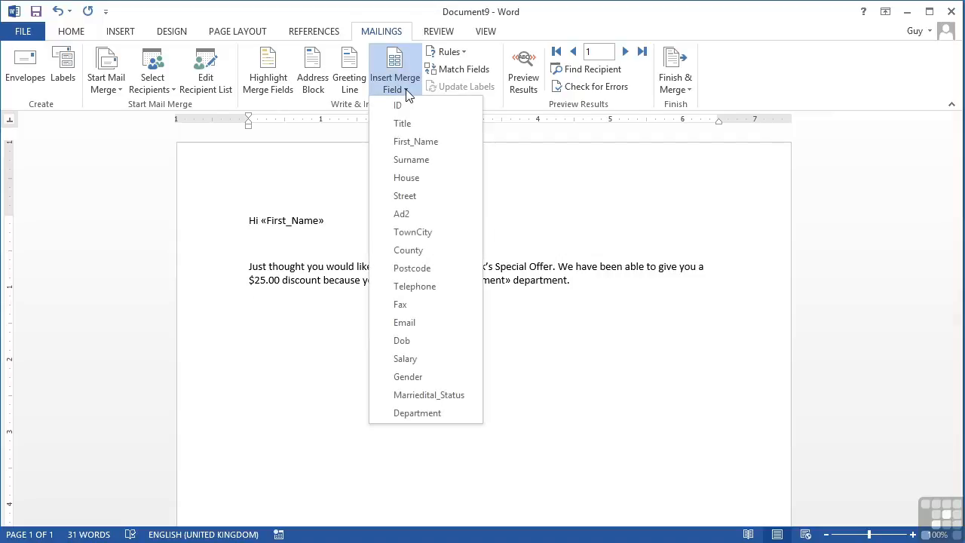
click(293, 308)
text(And because you live in)
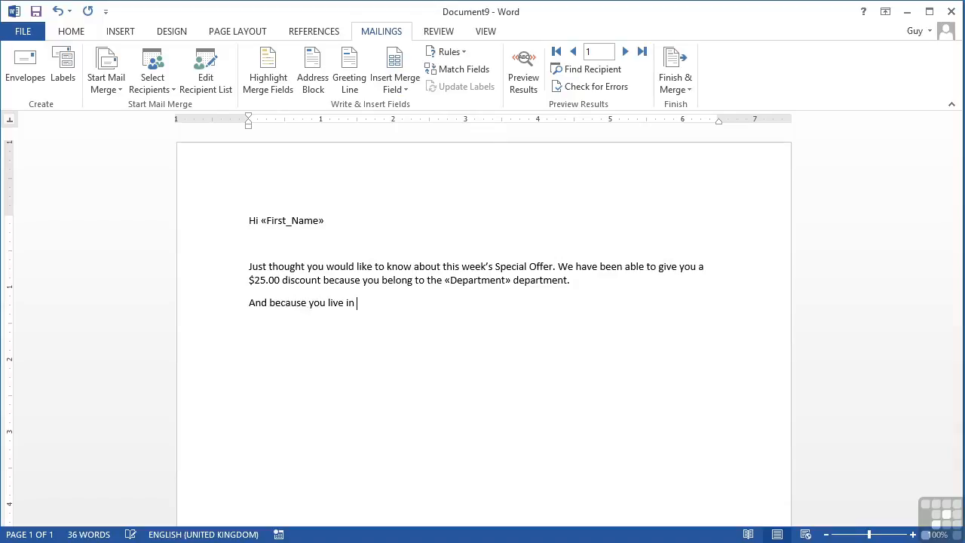
click(396, 84)
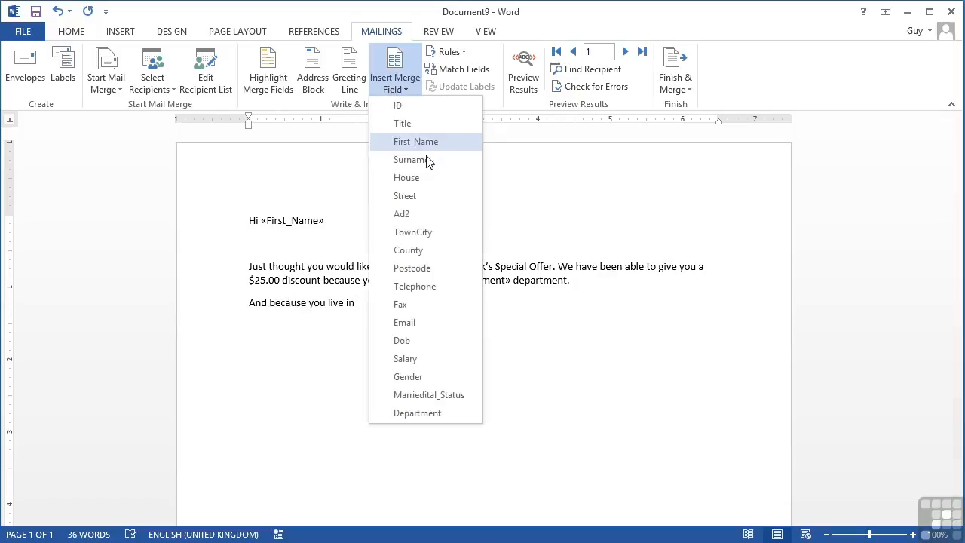
click(427, 232)
Step: Complete the paragraph with 'we can increase that offer to $50.00.'
text(we can increase that offer to $50.00.)
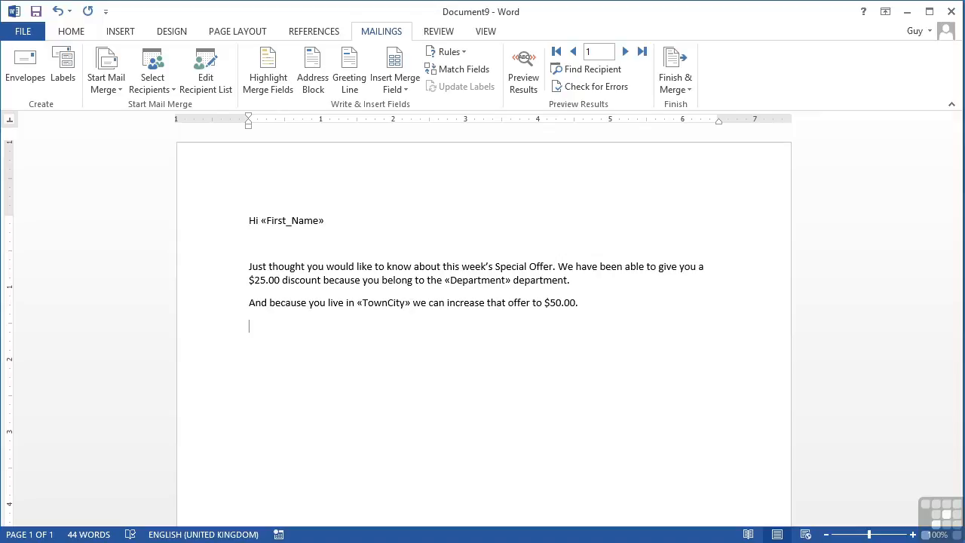
Step: Add the closing line 'I look forward to hearing from you' and sign off with 'Guy' two lines below
text(I look forward to hearing from you)
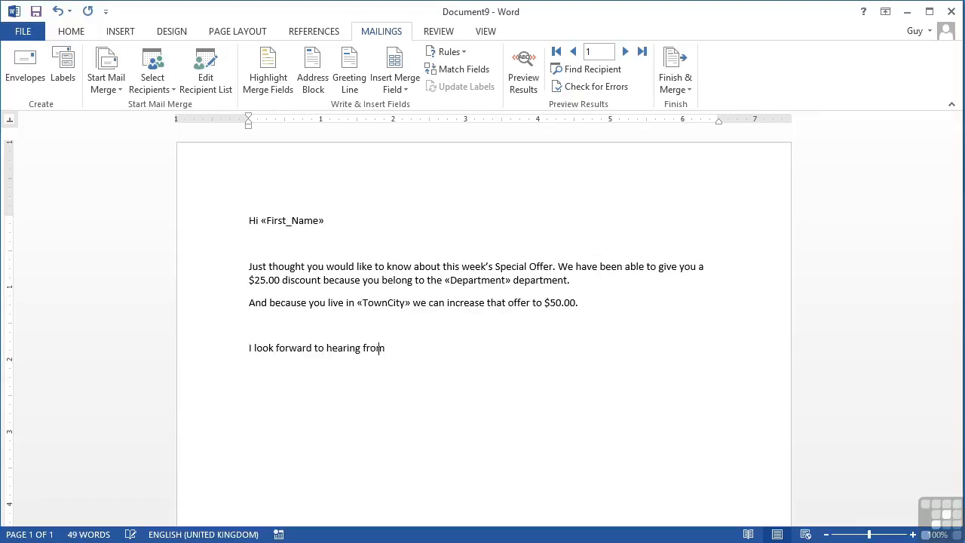
key(Return)
key(Return)
text(Guy)
key(Delete)
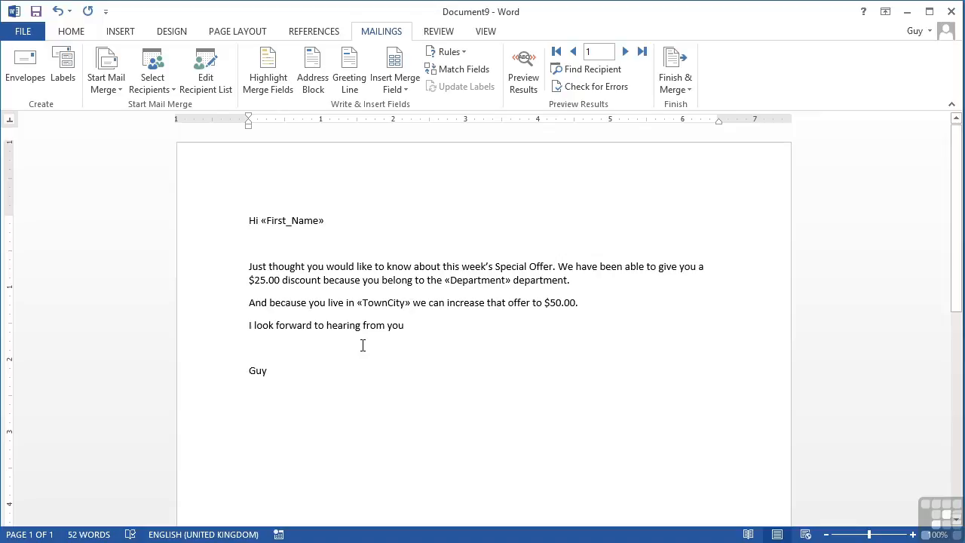
Step: Save the document as myEmail in the Chapter 11 folder
key(ctrl+s)
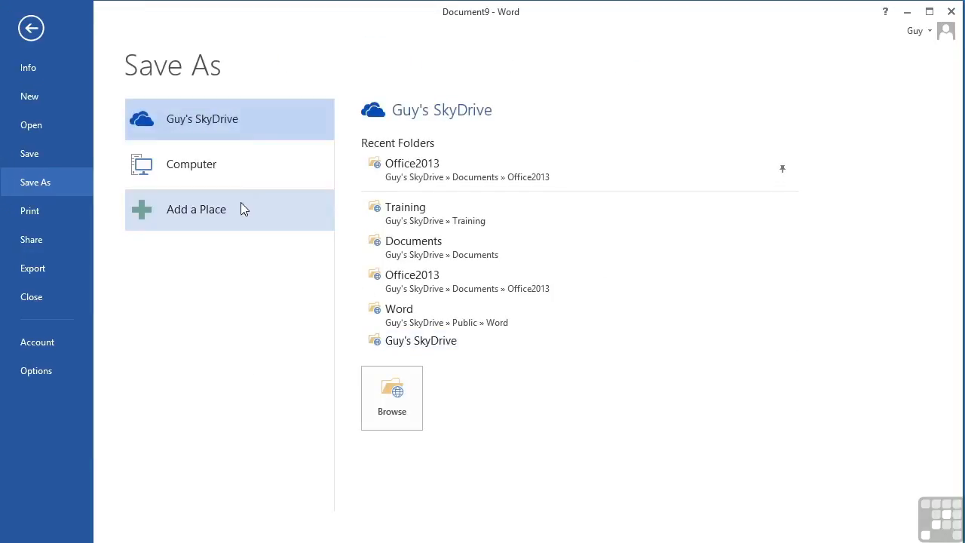
click(279, 166)
click(413, 195)
text(m)
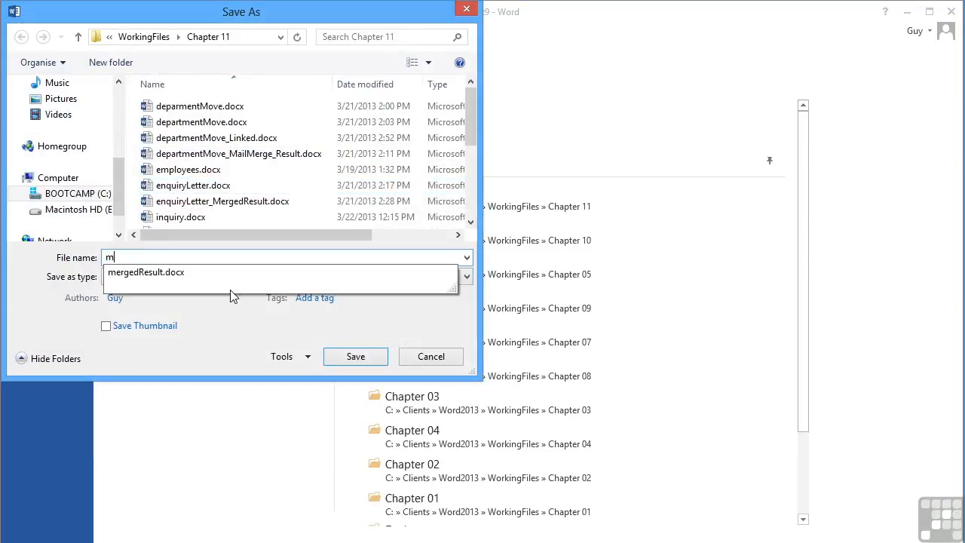
text(yEmail)
click(359, 357)
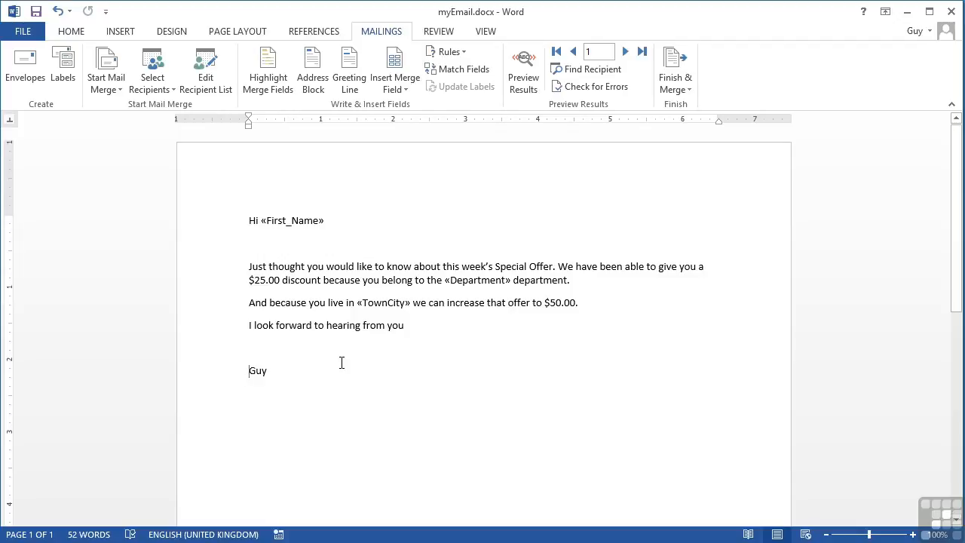
Step: Preview the merged results and browse forward and back through the recipient records
click(523, 81)
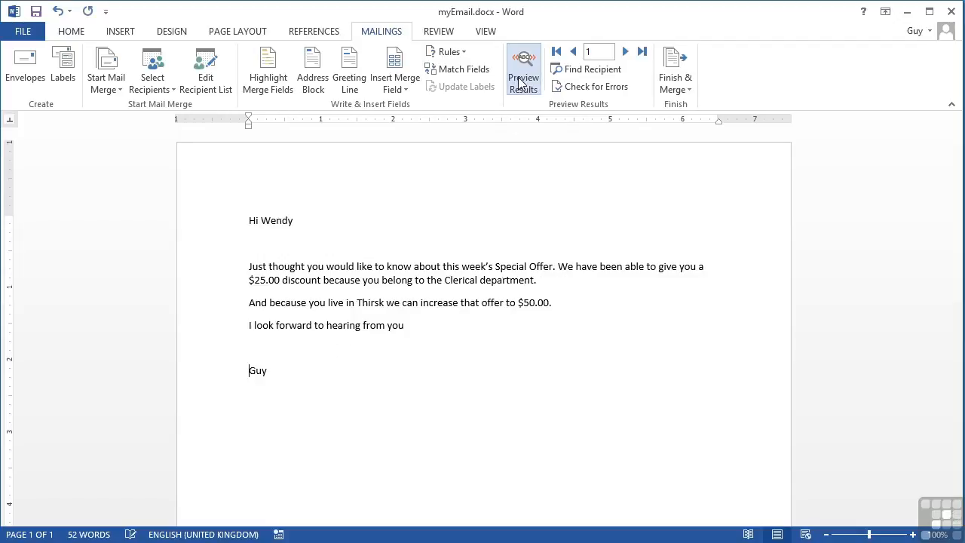
click(625, 51)
click(625, 51)
click(625, 51)
click(625, 51)
click(625, 52)
click(625, 52)
click(625, 51)
click(573, 51)
click(573, 51)
click(573, 52)
click(573, 51)
click(573, 51)
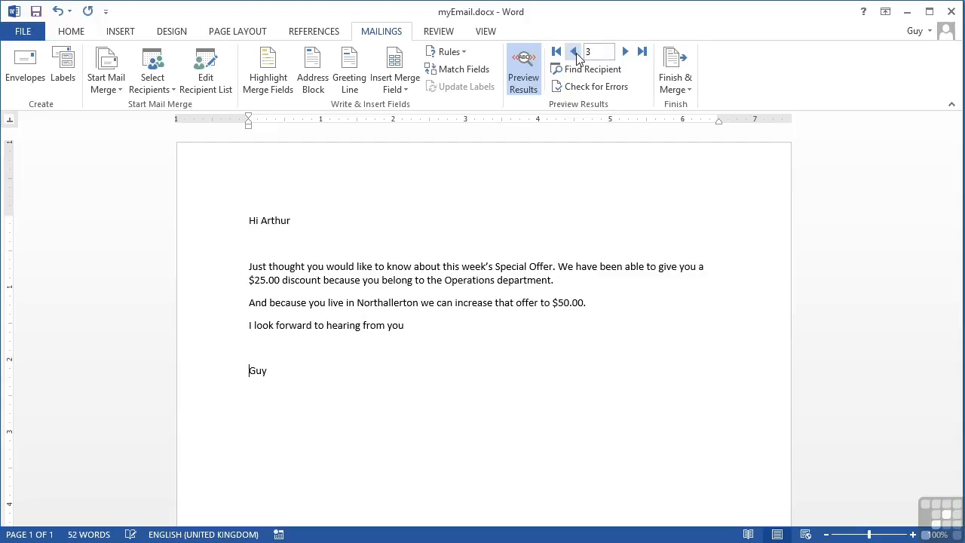
Step: Start merging to e-mail messages and choose the Email field as the recipient address
click(682, 95)
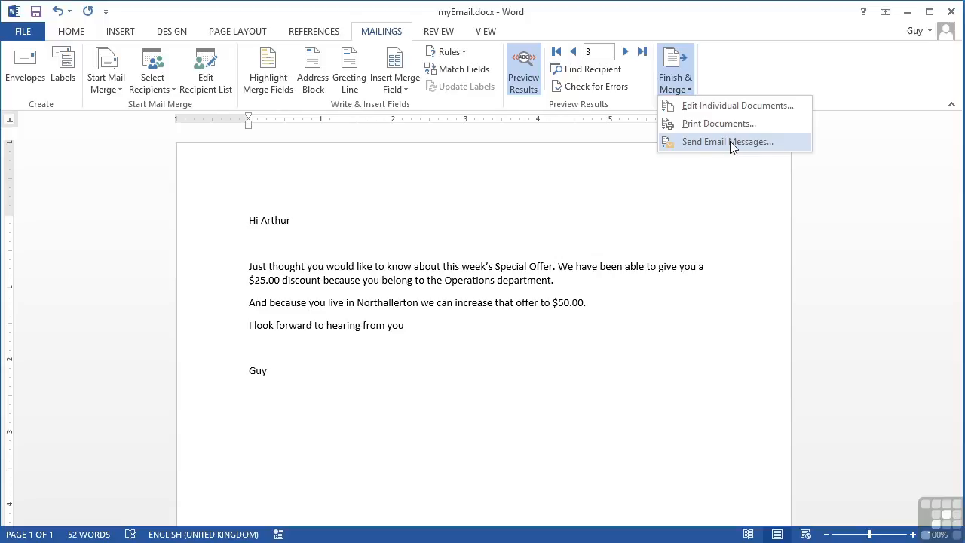
click(709, 142)
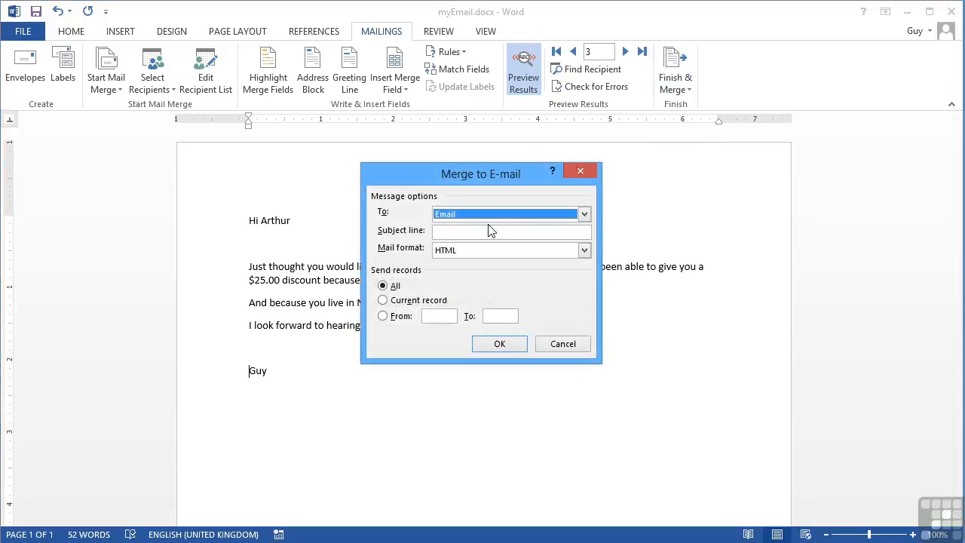
click(584, 215)
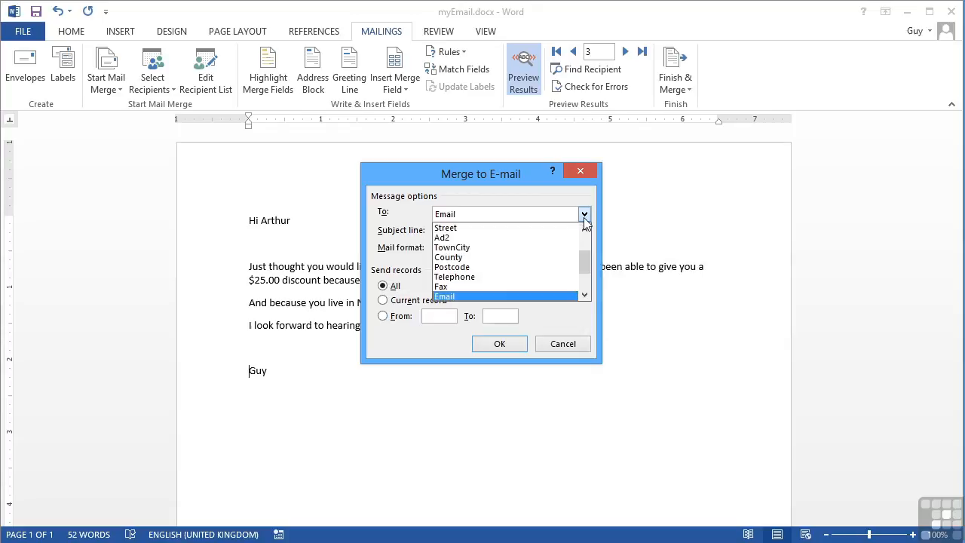
click(585, 297)
click(585, 296)
click(585, 296)
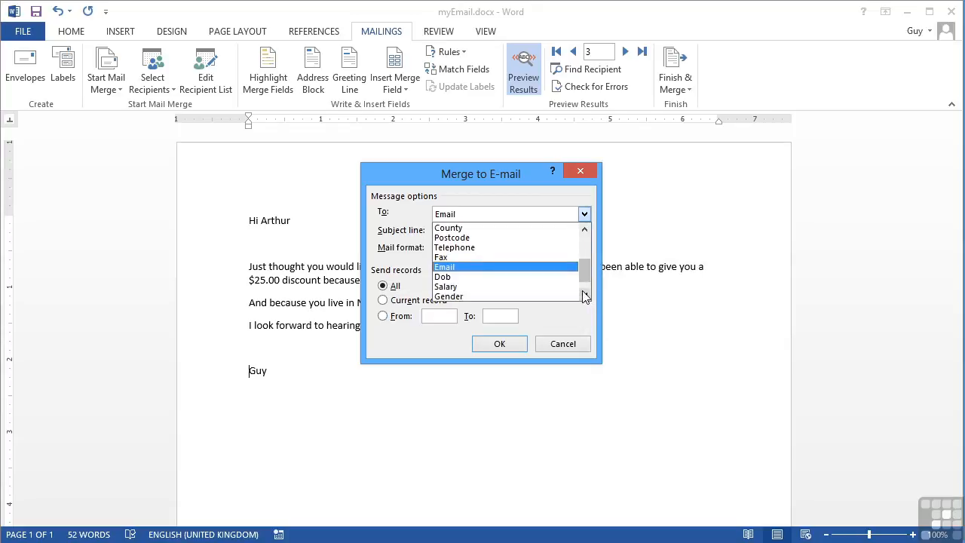
click(489, 269)
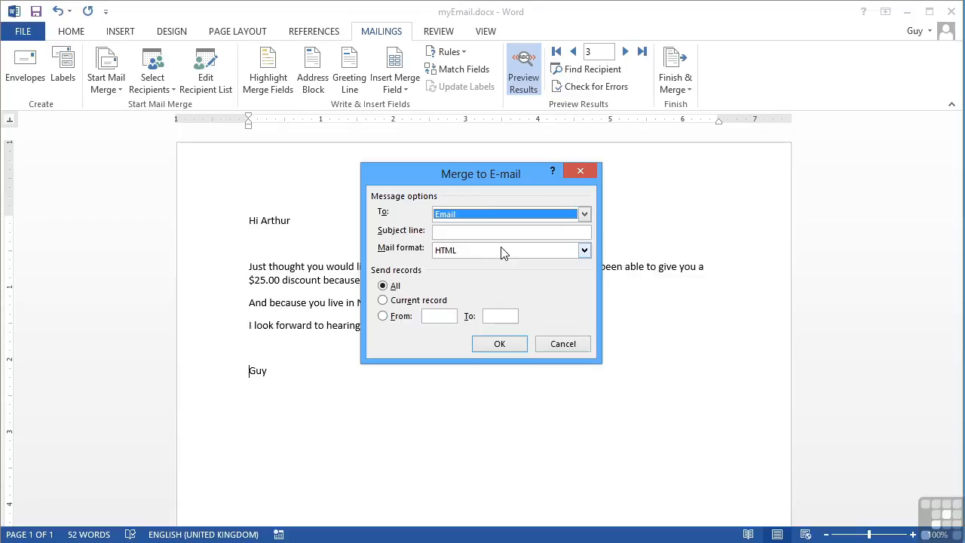
Step: Enter the subject line 'Special Offer', choose Plain text as the mail format, and run the merge for all records
click(453, 232)
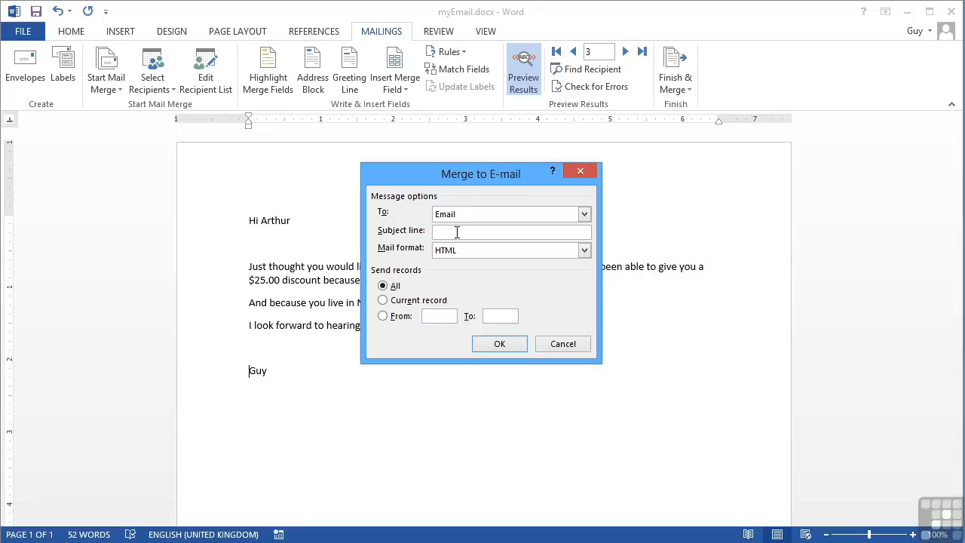
text(Special Offer)
click(585, 251)
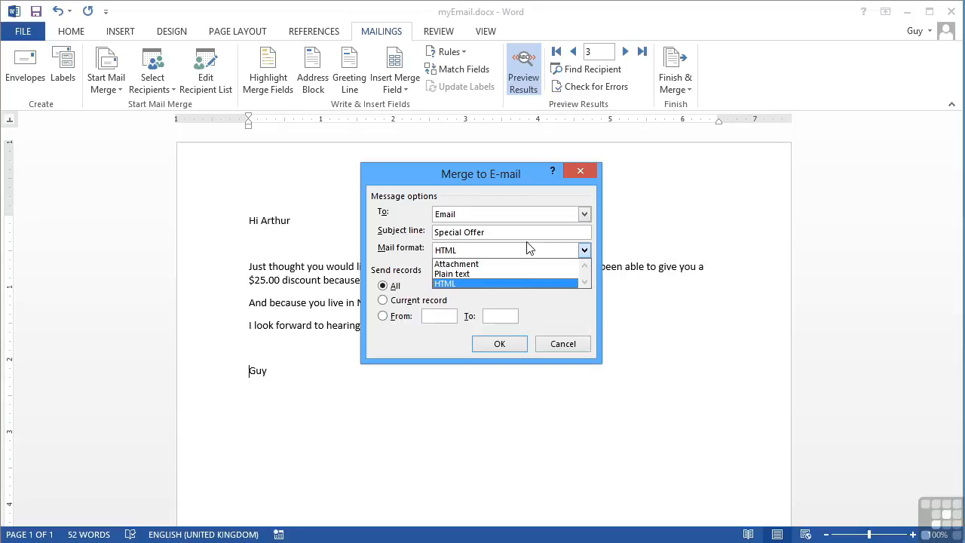
click(457, 274)
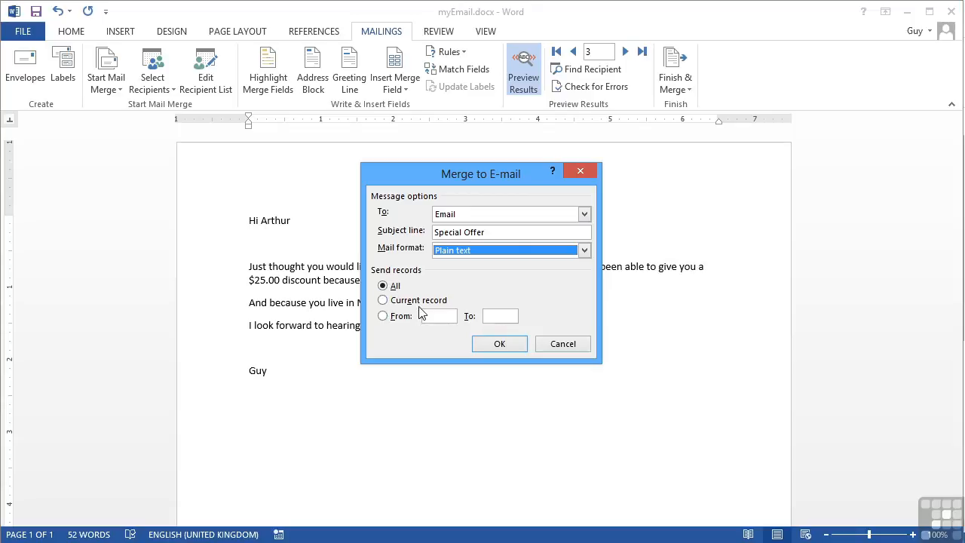
click(499, 345)
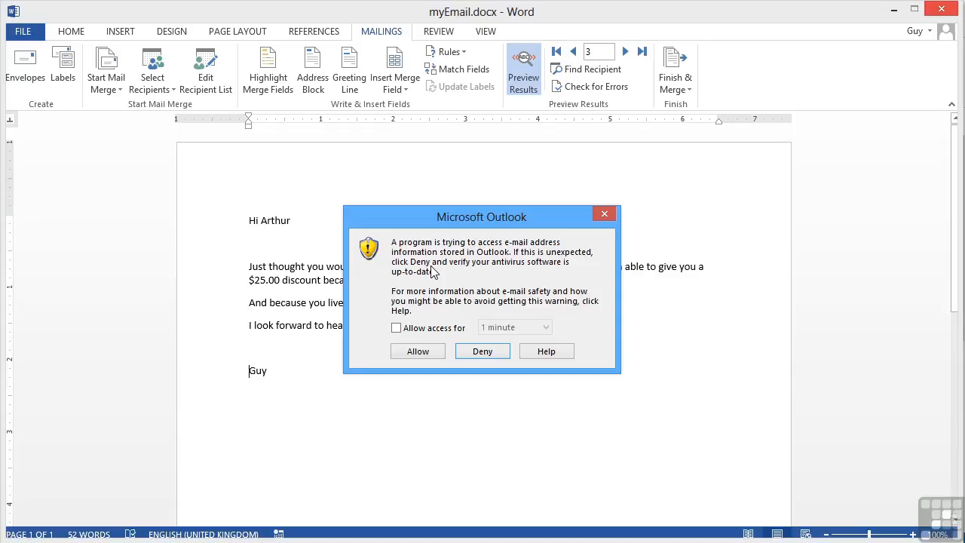
Step: Allow Outlook access to e-mail addresses for 5 minutes and allow it to send the messages
click(396, 327)
click(543, 333)
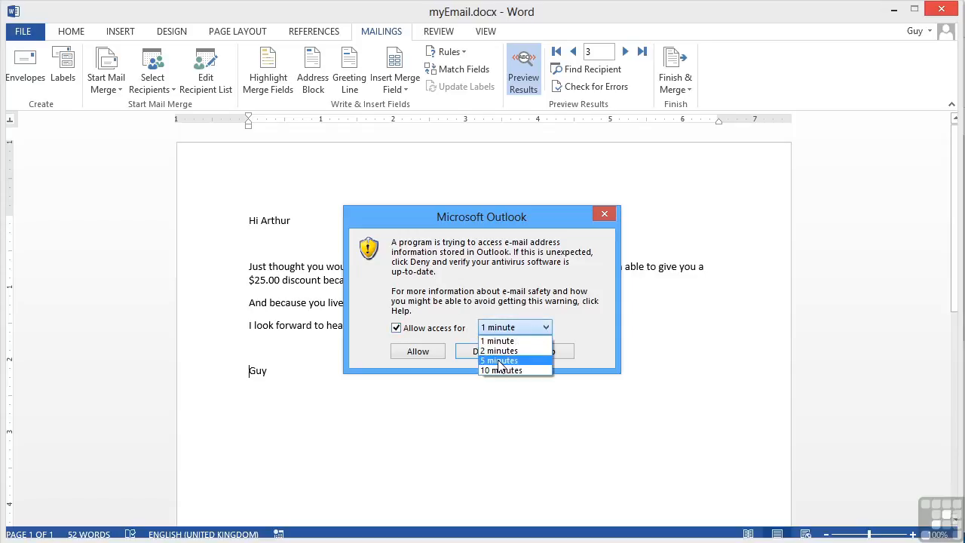
click(501, 344)
click(414, 353)
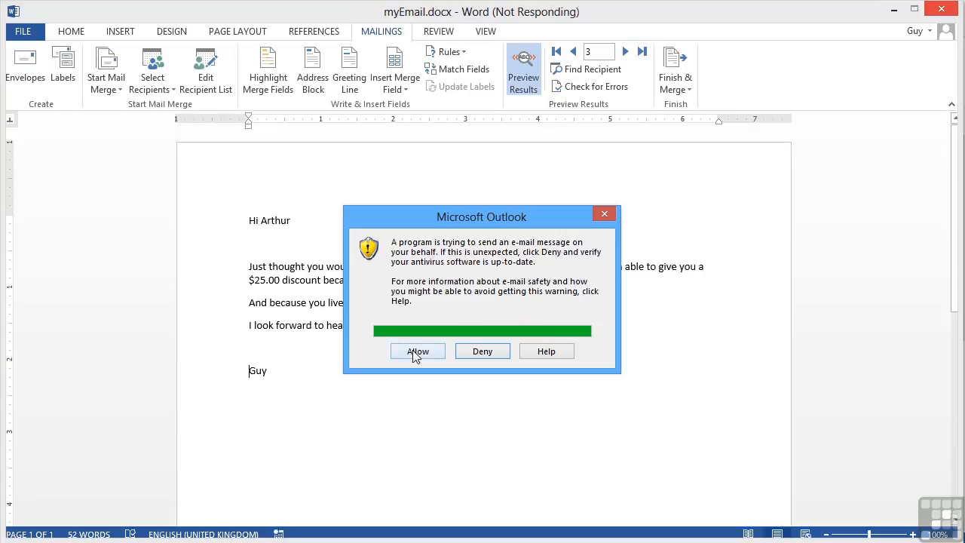
click(416, 352)
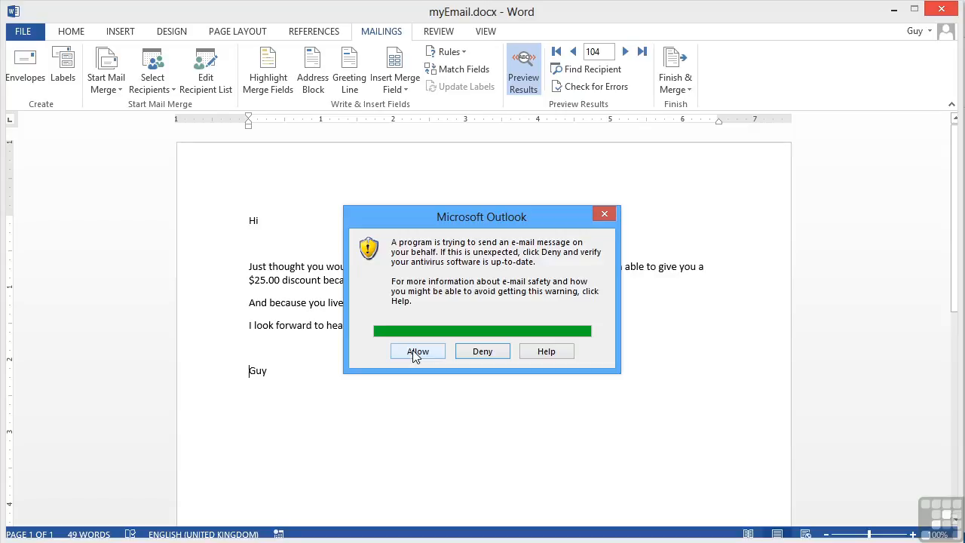
click(417, 352)
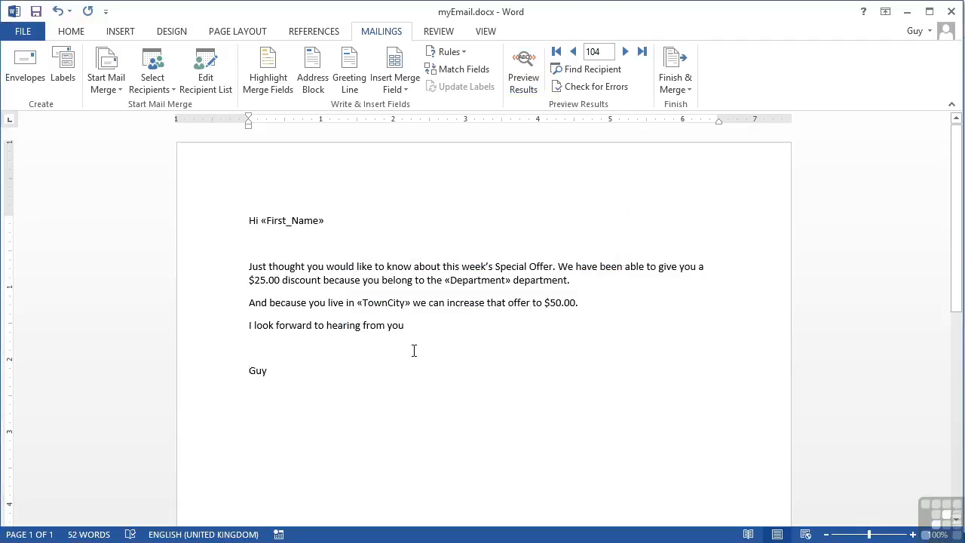
Step: Merge to e-mail again with the mail format set to HTML and all records selected
click(678, 88)
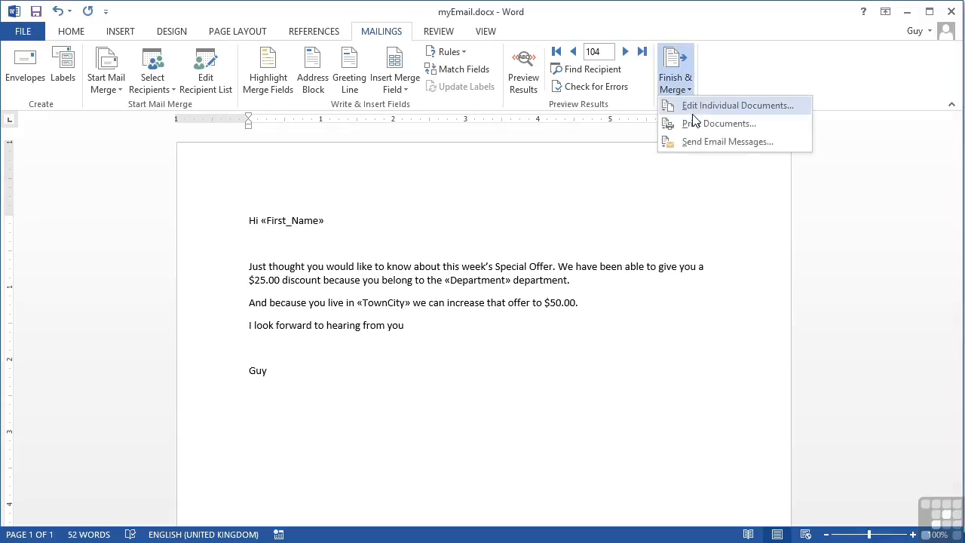
click(715, 142)
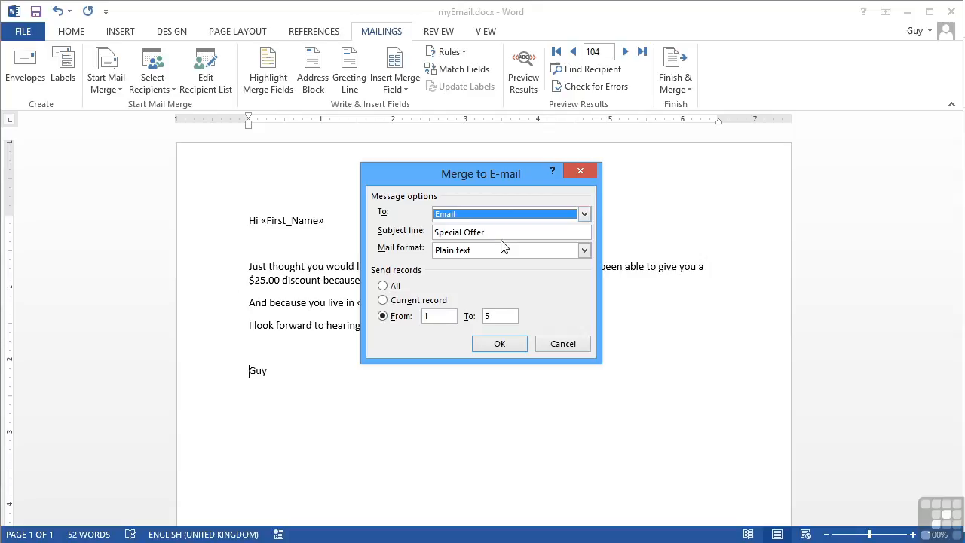
click(479, 252)
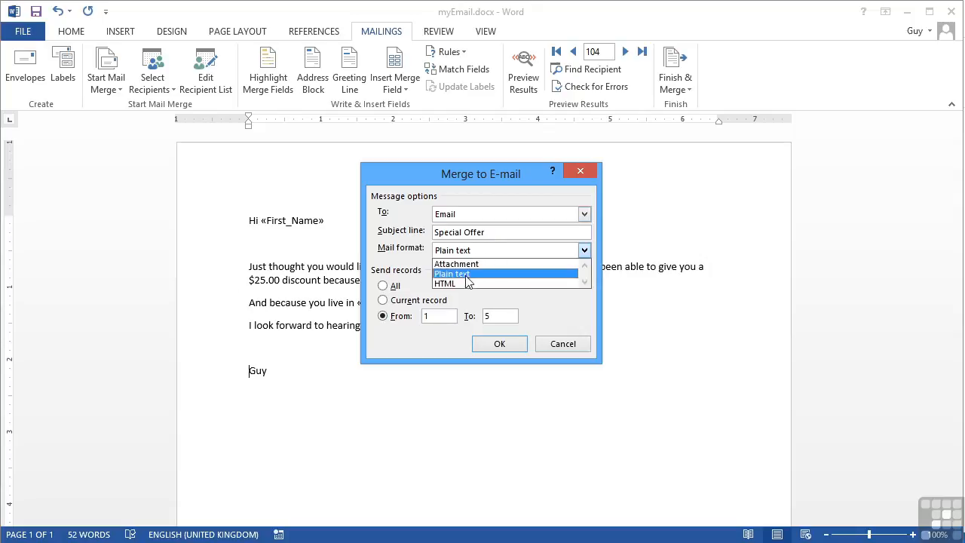
click(464, 282)
click(392, 287)
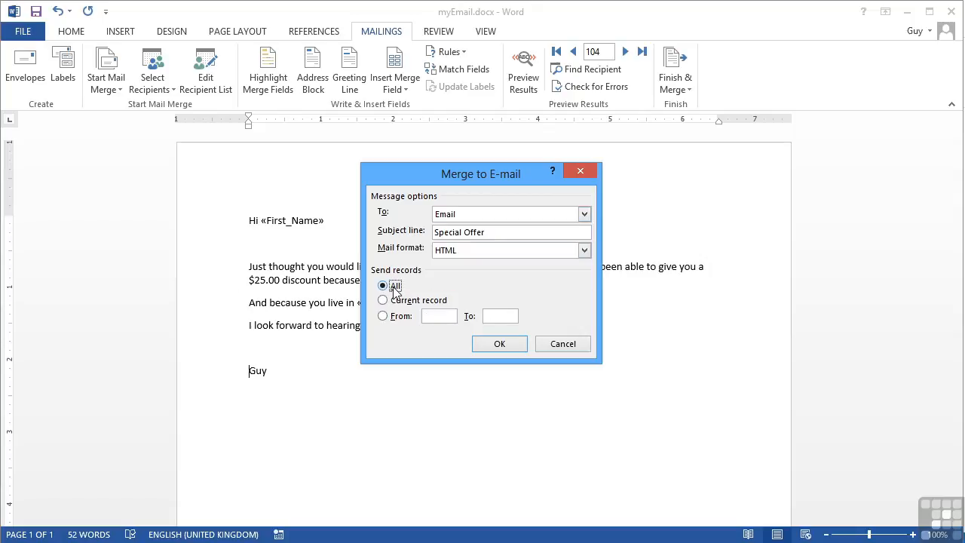
click(499, 344)
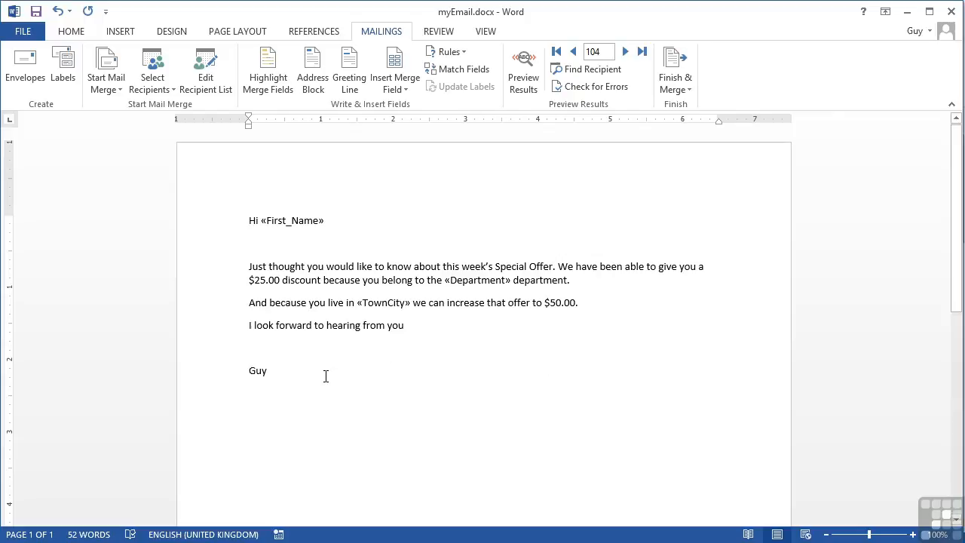
Step: Switch to Outlook and open merged messages in the Outbox to check their personalized content
key(alt+Tab)
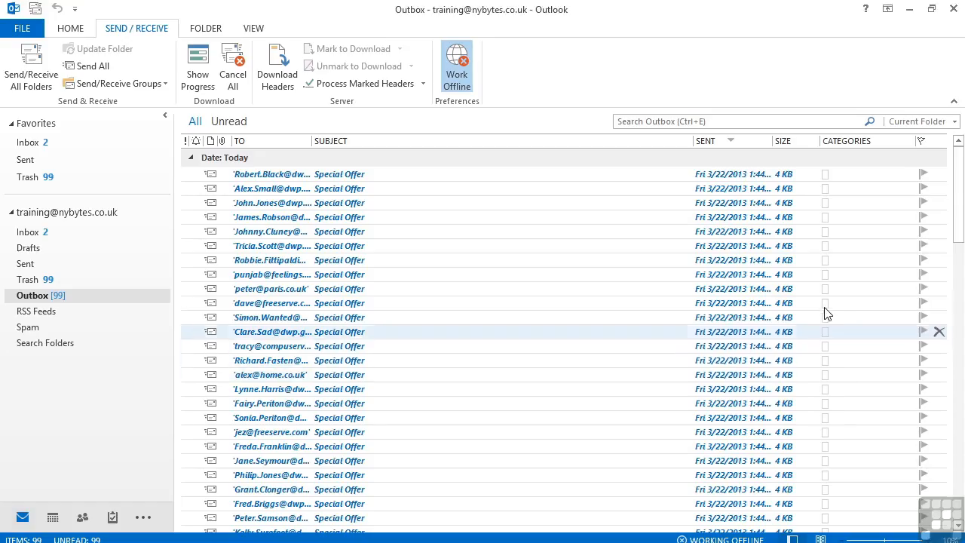
drag(959, 237, 960, 330)
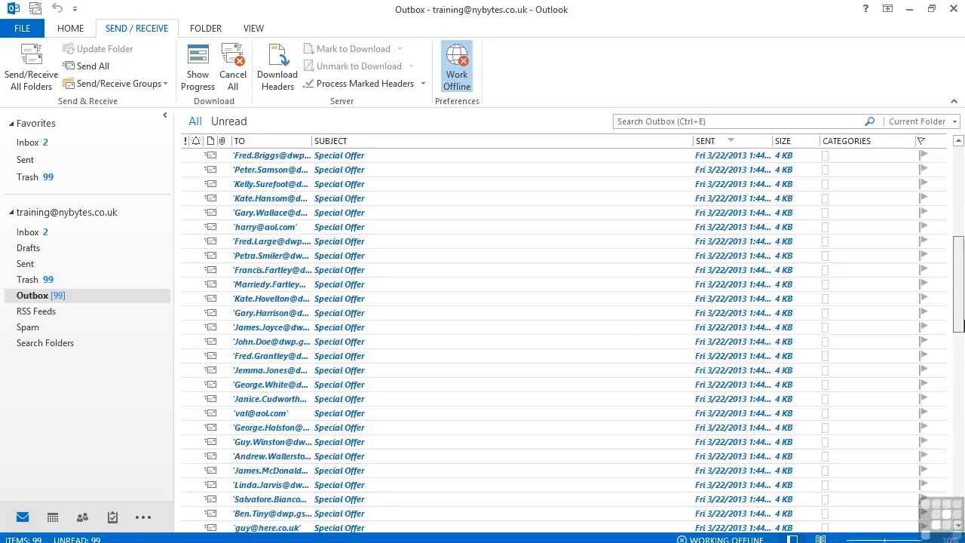
double_click(277, 234)
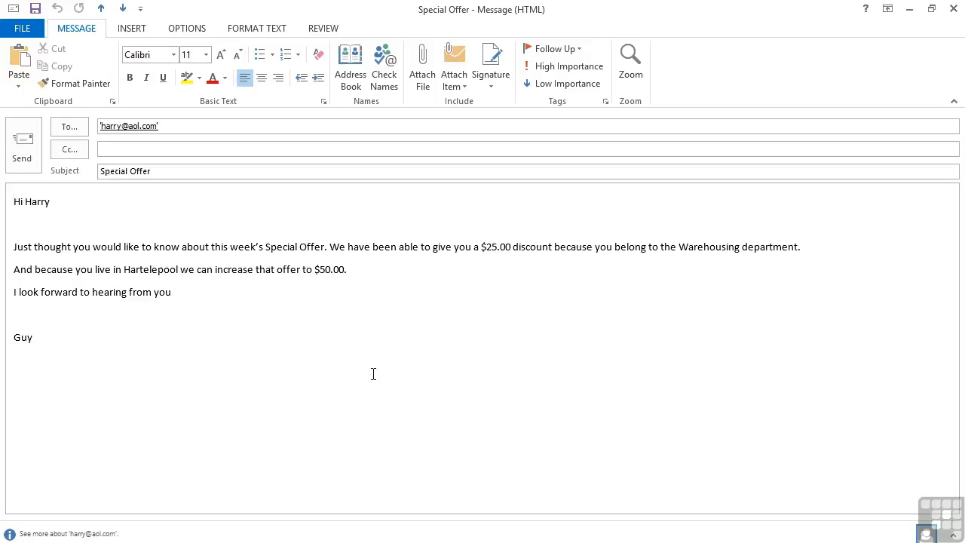
click(954, 8)
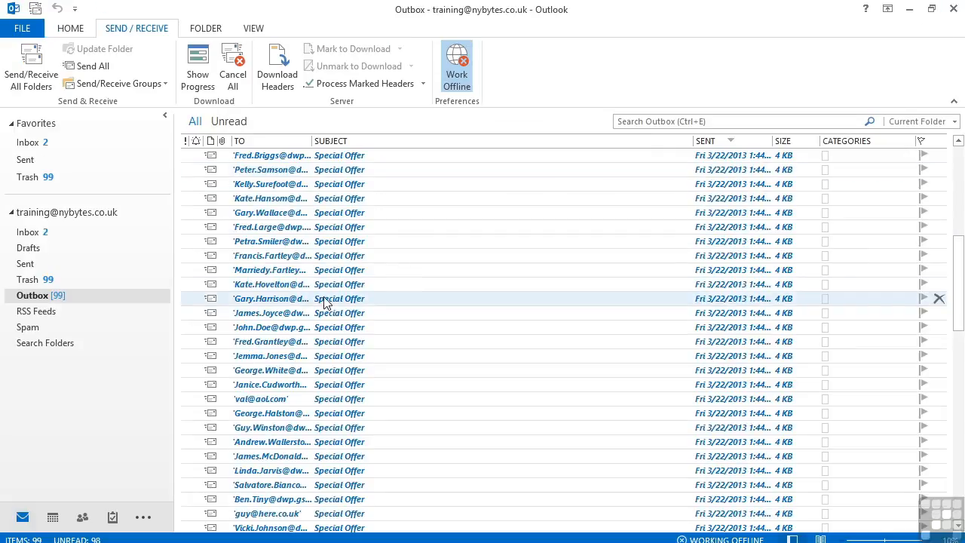
double_click(290, 241)
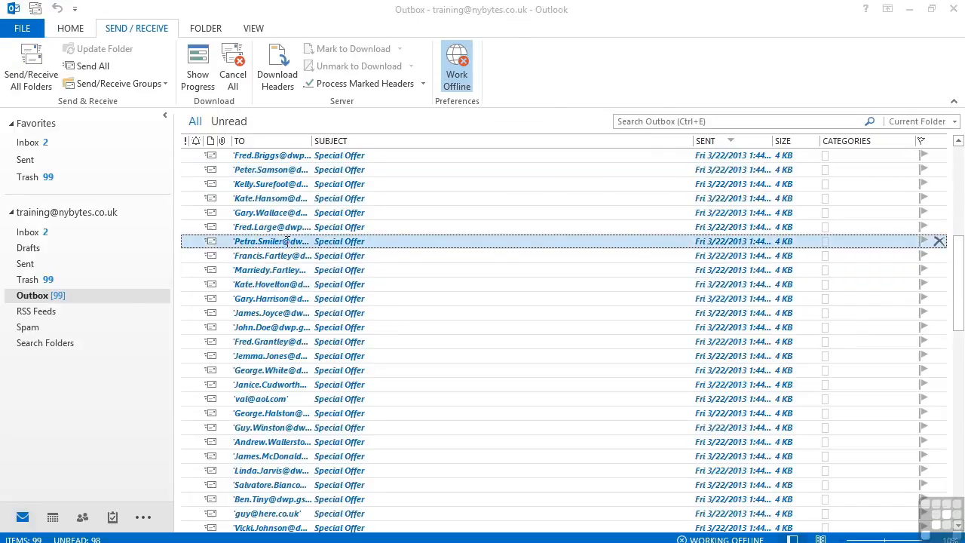